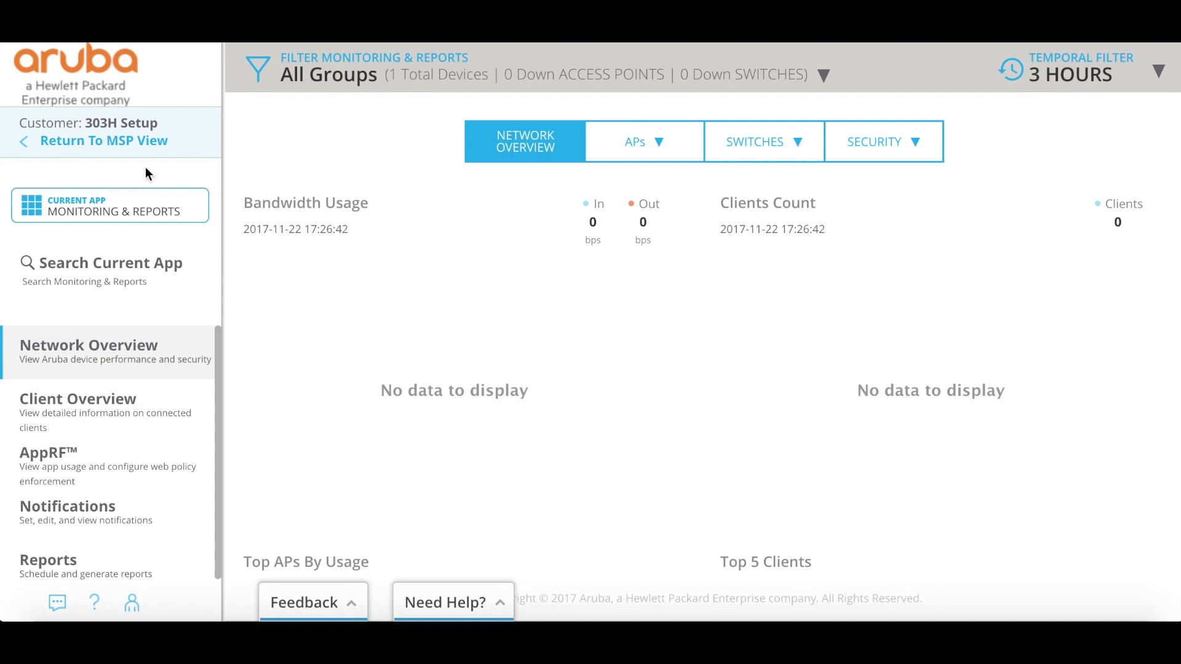
Switch to Wireless Management and filter it to the virtual controller SetMeUp-18:F8:0C.
{"action": "left_click", "coordinate": [35, 216]}
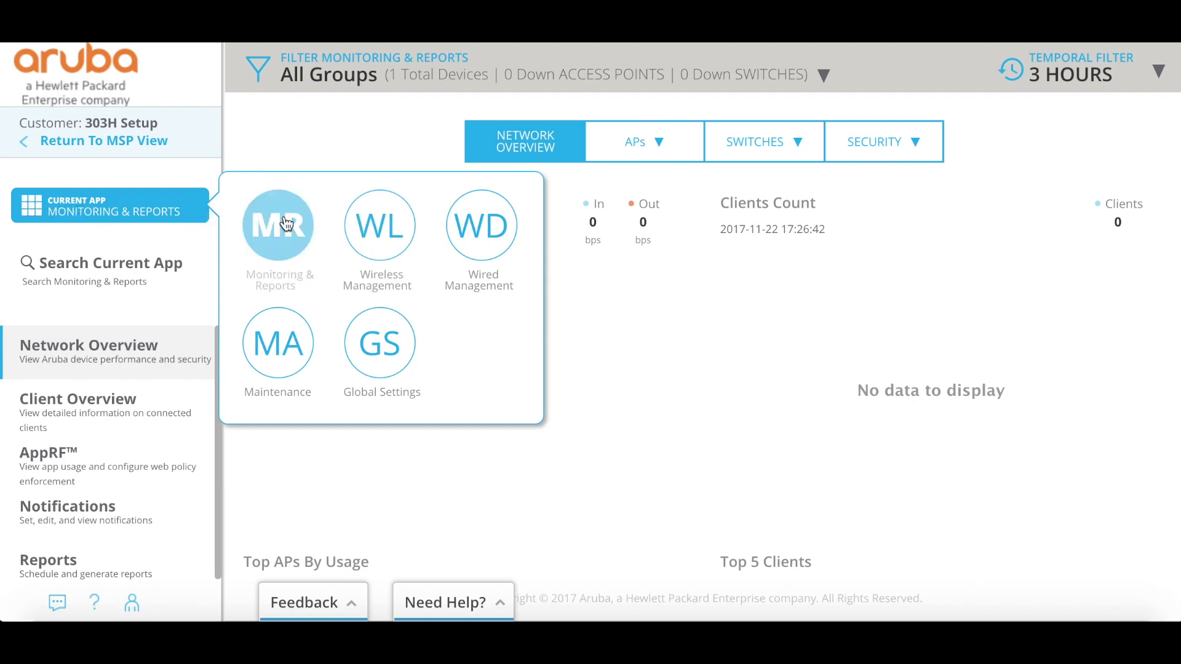
{"action": "left_click", "coordinate": [400, 231]}
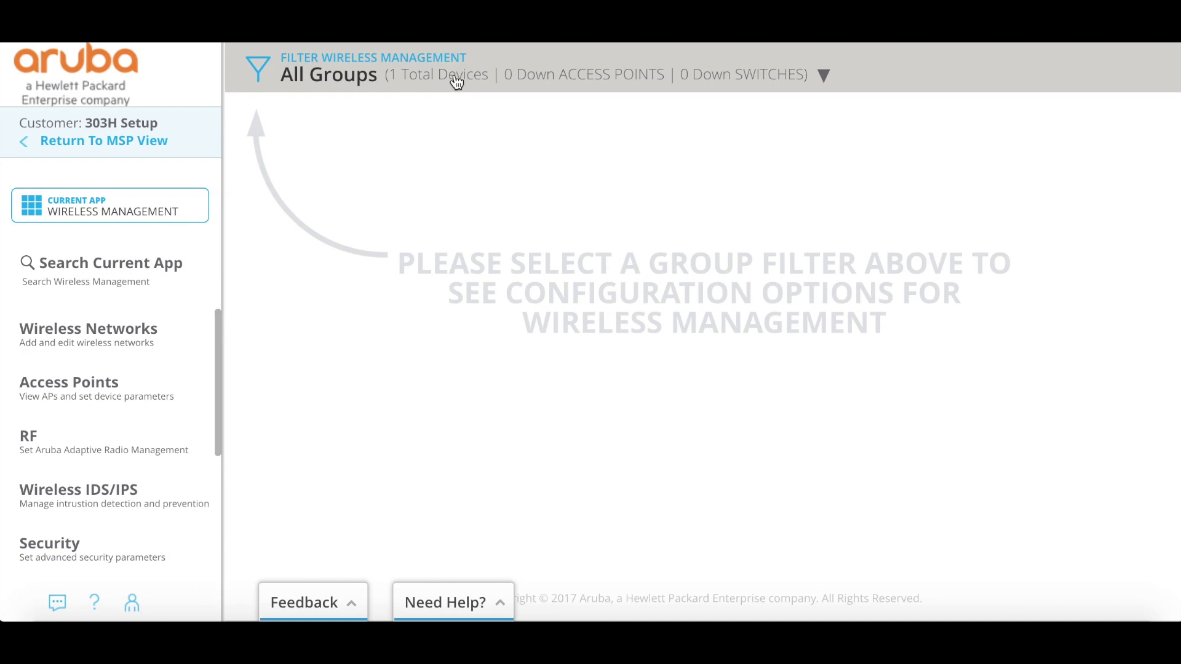
{"action": "left_click", "coordinate": [823, 80]}
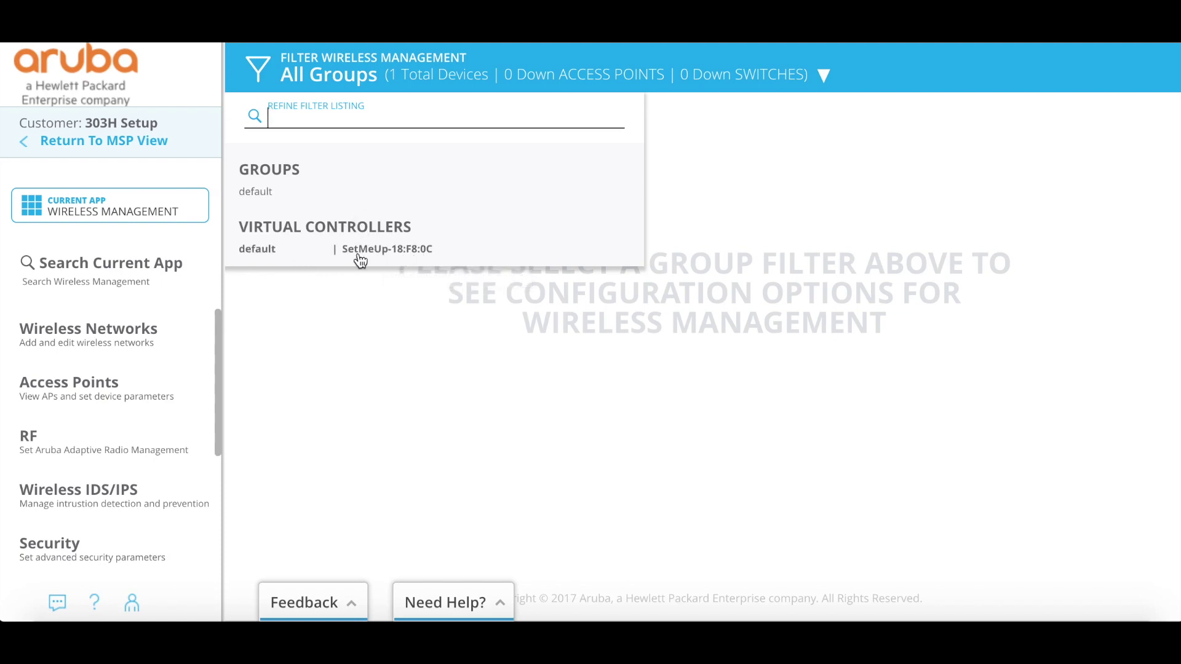
{"action": "left_click", "coordinate": [409, 249]}
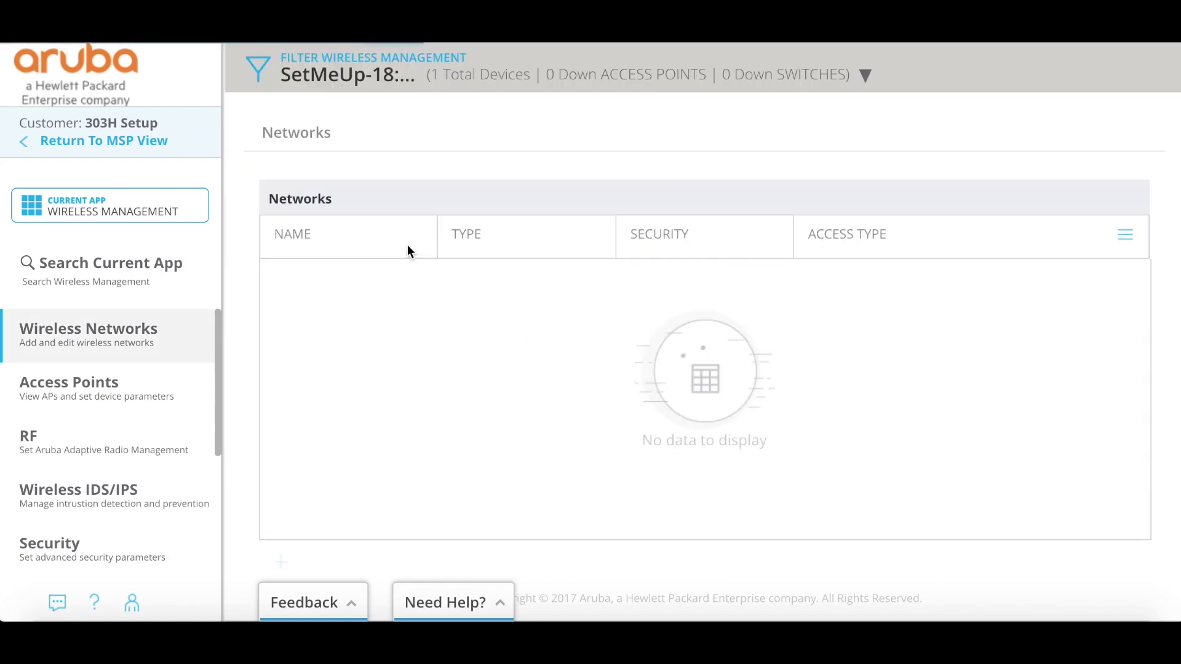
Add a new network and name its SSID "303H Central Setup".
{"action": "left_click", "coordinate": [527, 278]}
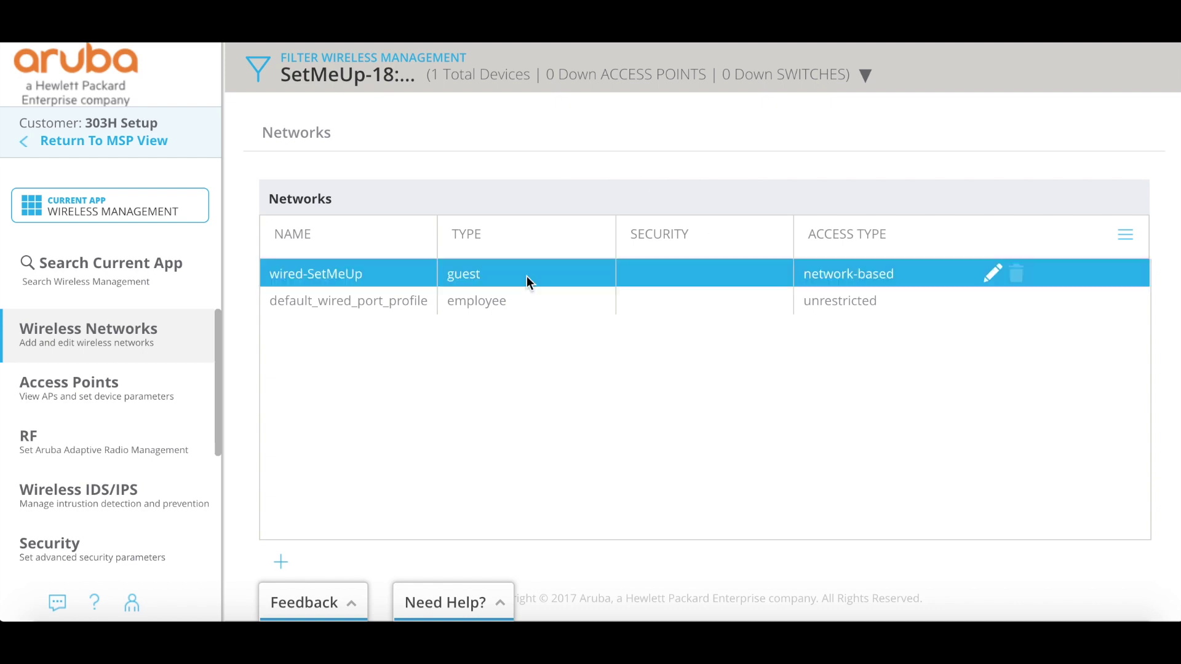
{"action": "scroll", "coordinate": [526, 276], "scroll_direction": "down", "scroll_amount": 1}
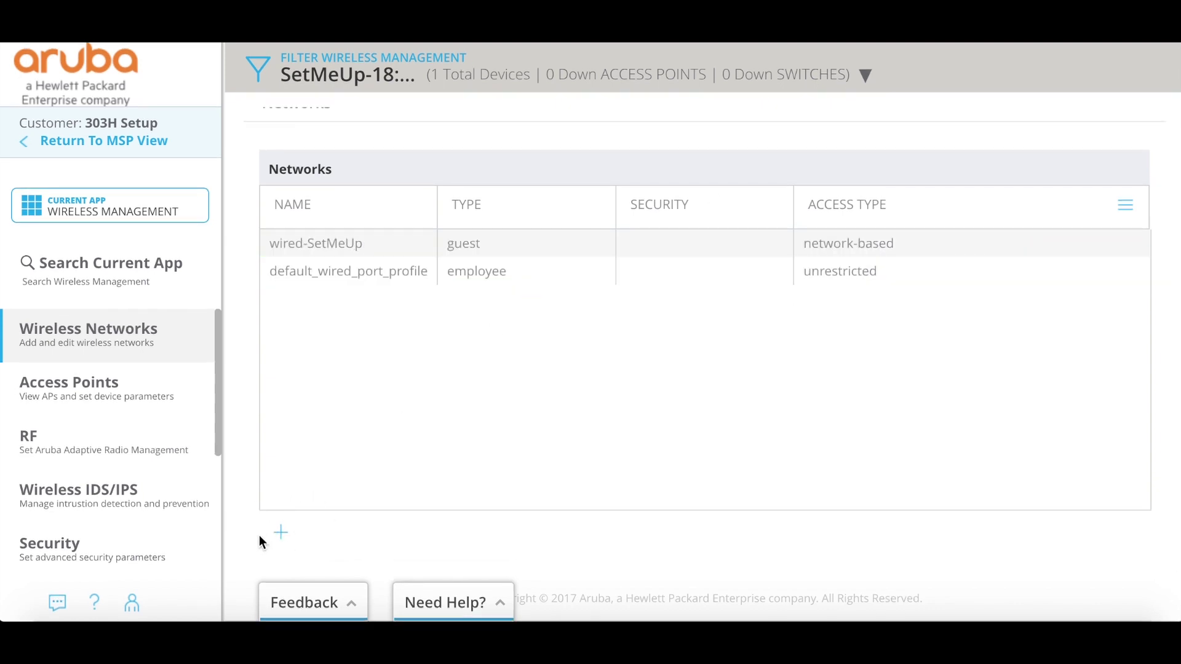
{"action": "left_click", "coordinate": [287, 539]}
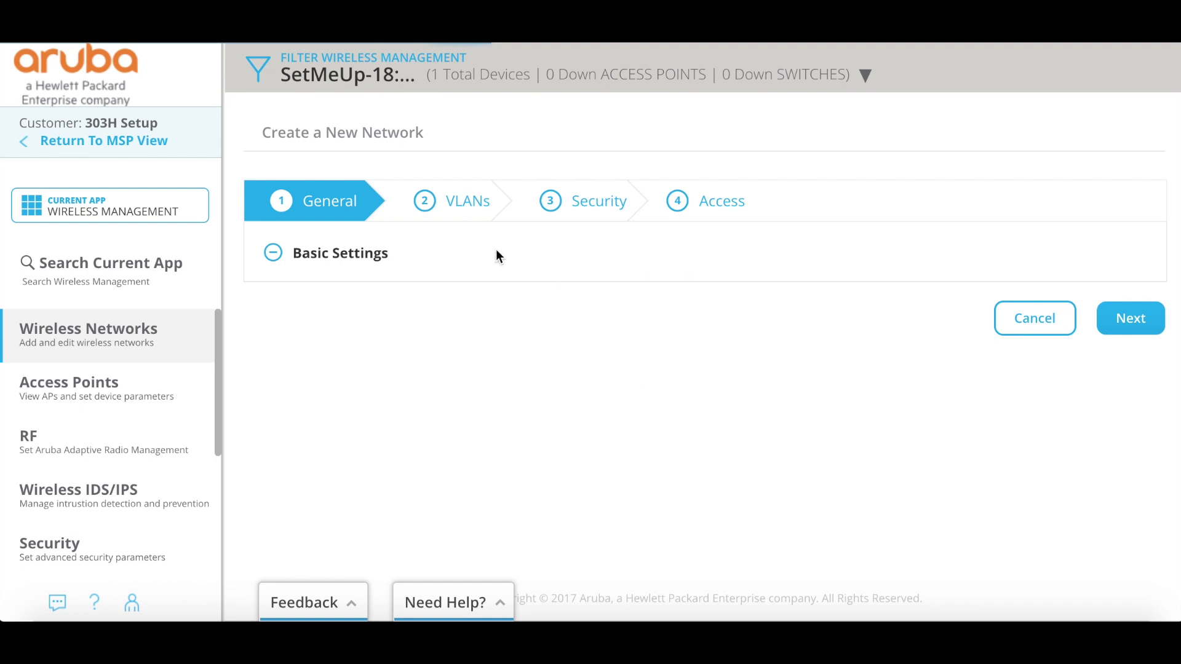
{"action": "left_click", "coordinate": [334, 254]}
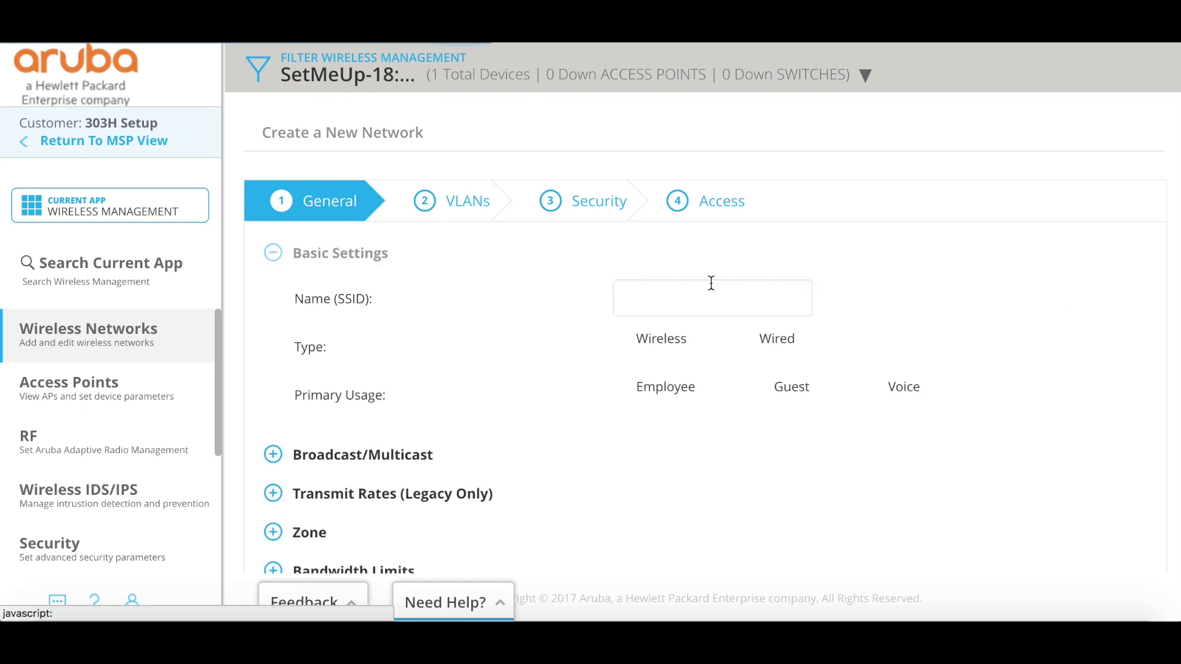
{"action": "scroll", "coordinate": [736, 310], "scroll_direction": "down", "scroll_amount": 3}
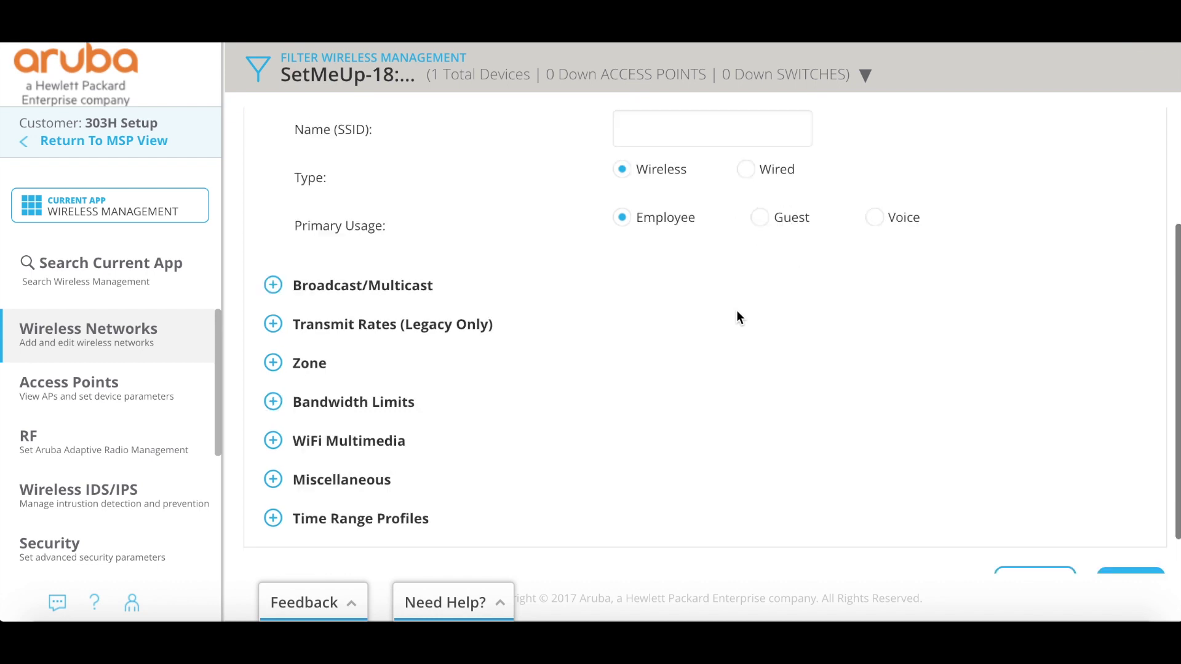
{"action": "scroll", "coordinate": [736, 310], "scroll_direction": "up", "scroll_amount": 3}
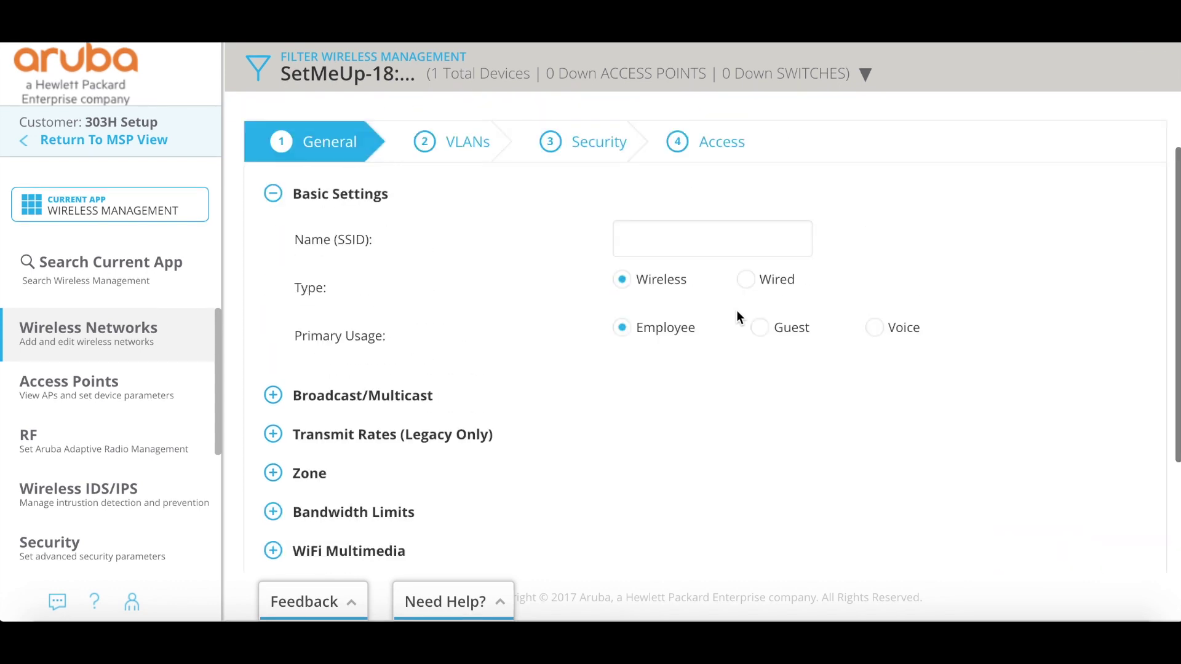
{"action": "left_click", "coordinate": [749, 250]}
{"action": "type", "text": "303H Cent"}
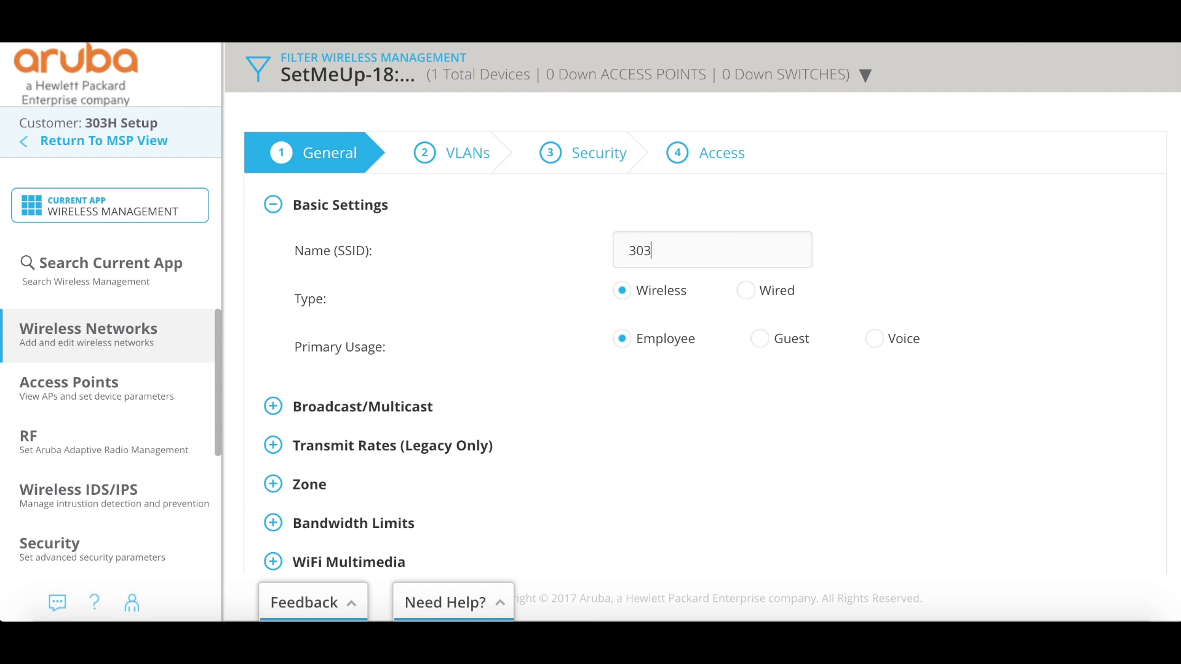
{"action": "type", "text": "ral Setup"}
Keep the Wireless type, Employee usage and default network-assigned VLAN settings, and proceed to the network's security settings.
{"action": "scroll", "coordinate": [677, 345], "scroll_direction": "down", "scroll_amount": 1}
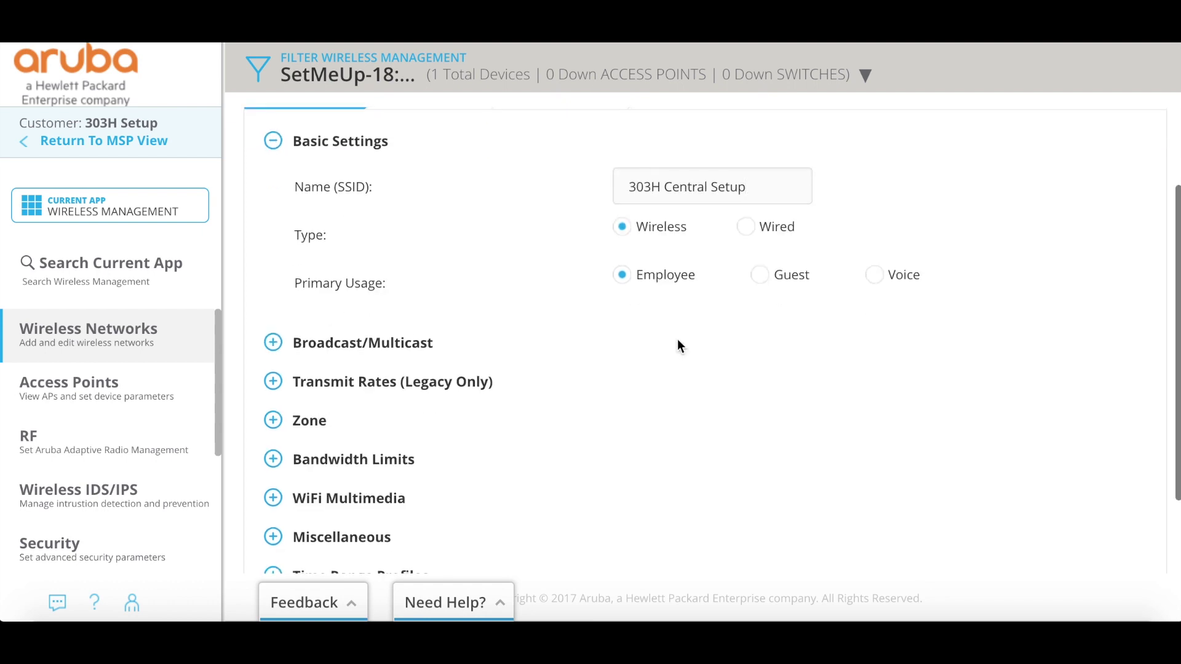
{"action": "scroll", "coordinate": [677, 344], "scroll_direction": "down", "scroll_amount": 1}
{"action": "scroll", "coordinate": [677, 239], "scroll_direction": "down", "scroll_amount": 1}
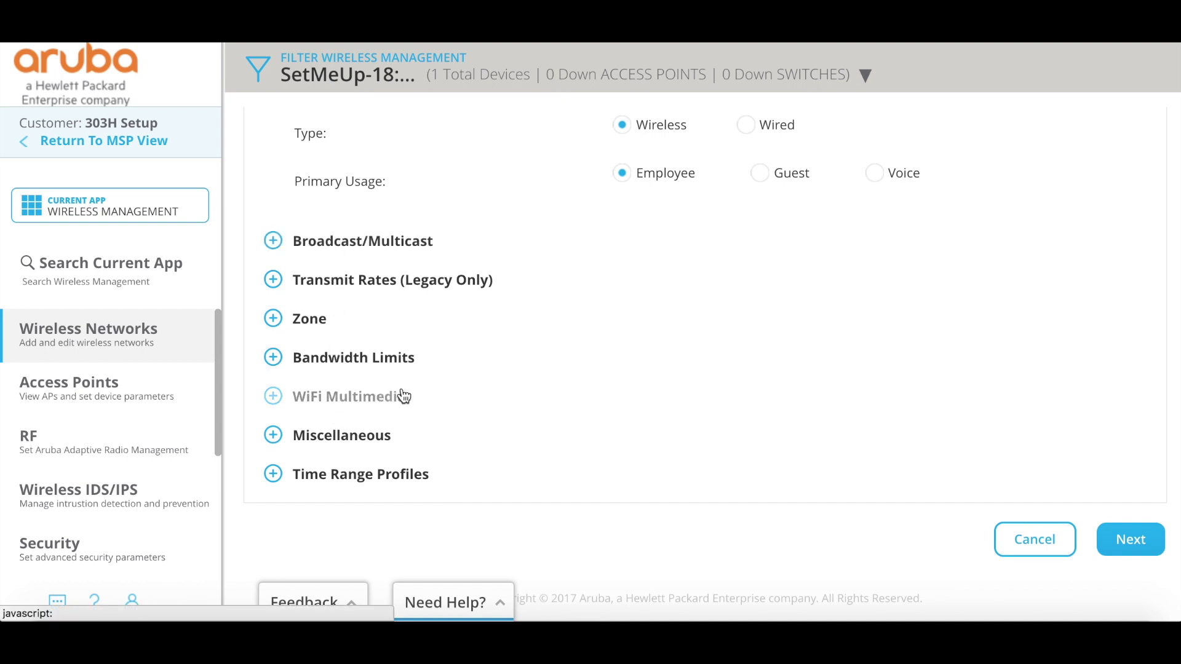
{"action": "scroll", "coordinate": [997, 465], "scroll_direction": "up", "scroll_amount": 3}
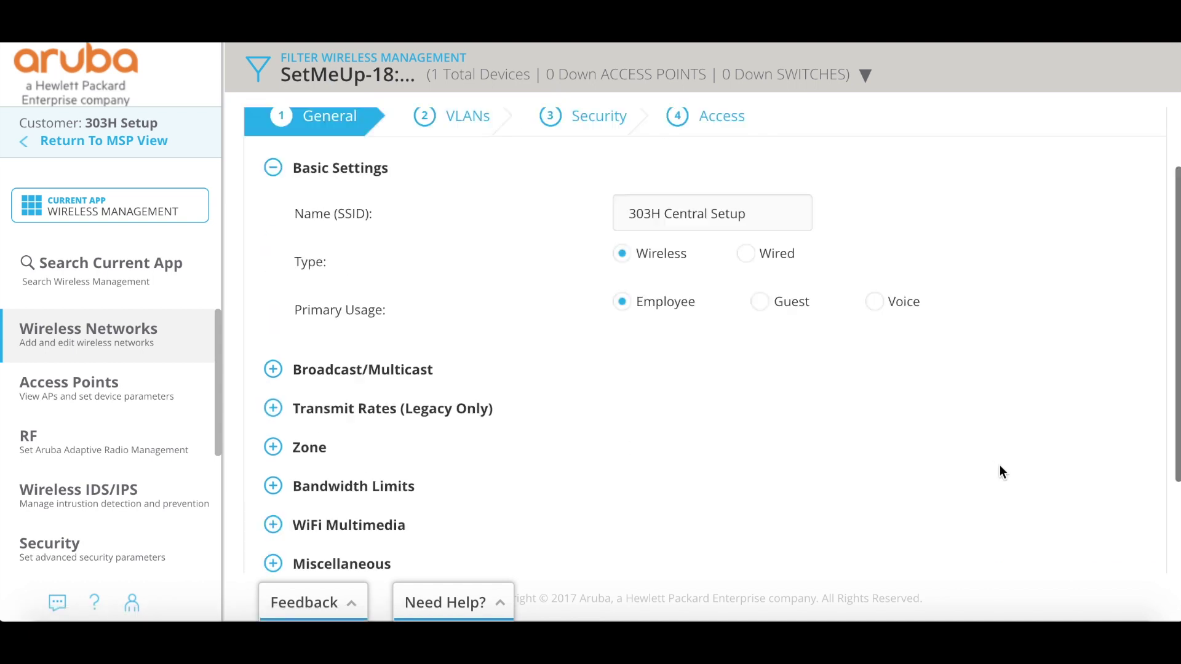
{"action": "scroll", "coordinate": [999, 465], "scroll_direction": "down", "scroll_amount": 2}
{"action": "scroll", "coordinate": [999, 465], "scroll_direction": "up", "scroll_amount": 2}
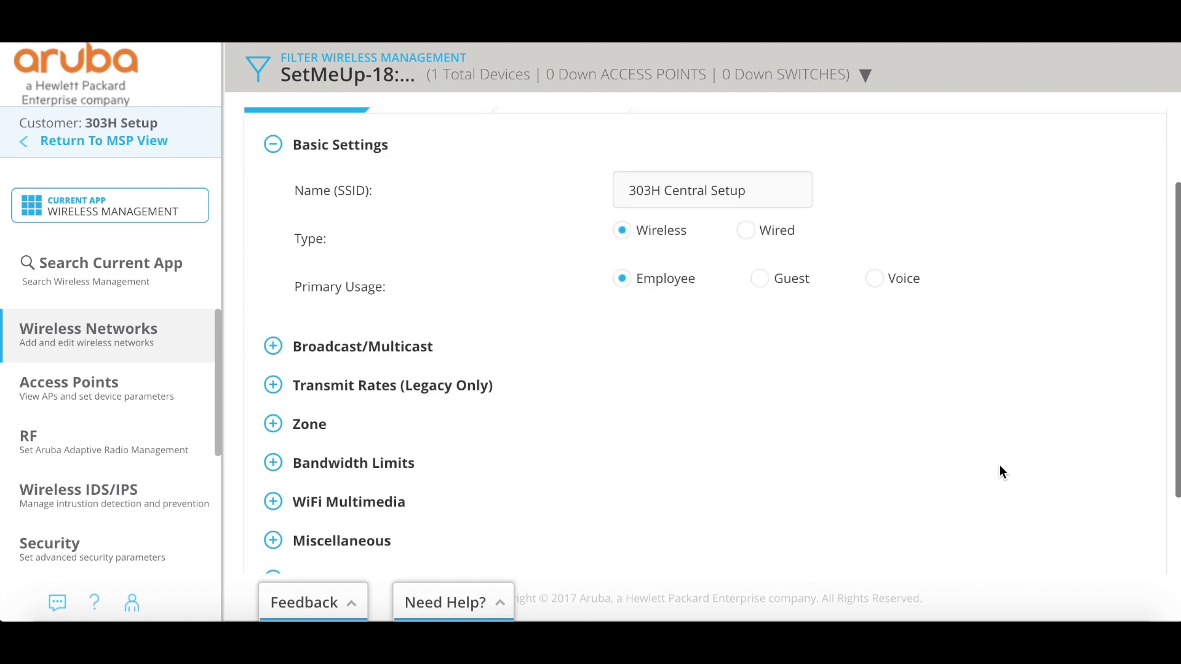
{"action": "scroll", "coordinate": [999, 466], "scroll_direction": "down", "scroll_amount": 4}
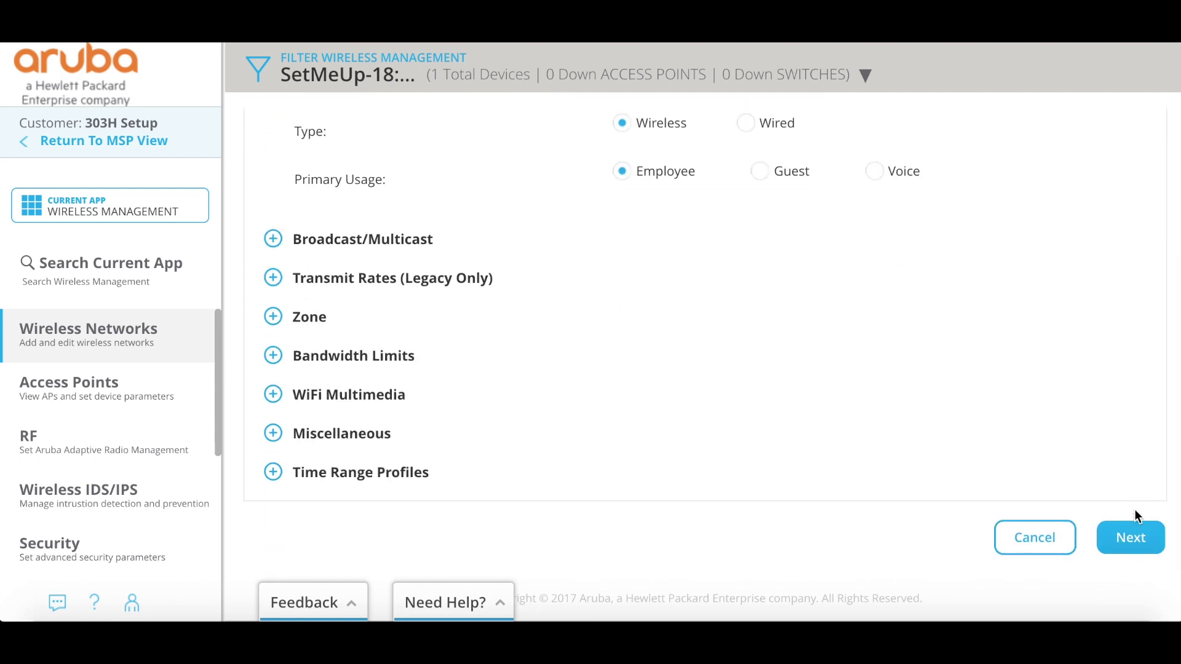
{"action": "left_click", "coordinate": [1132, 538]}
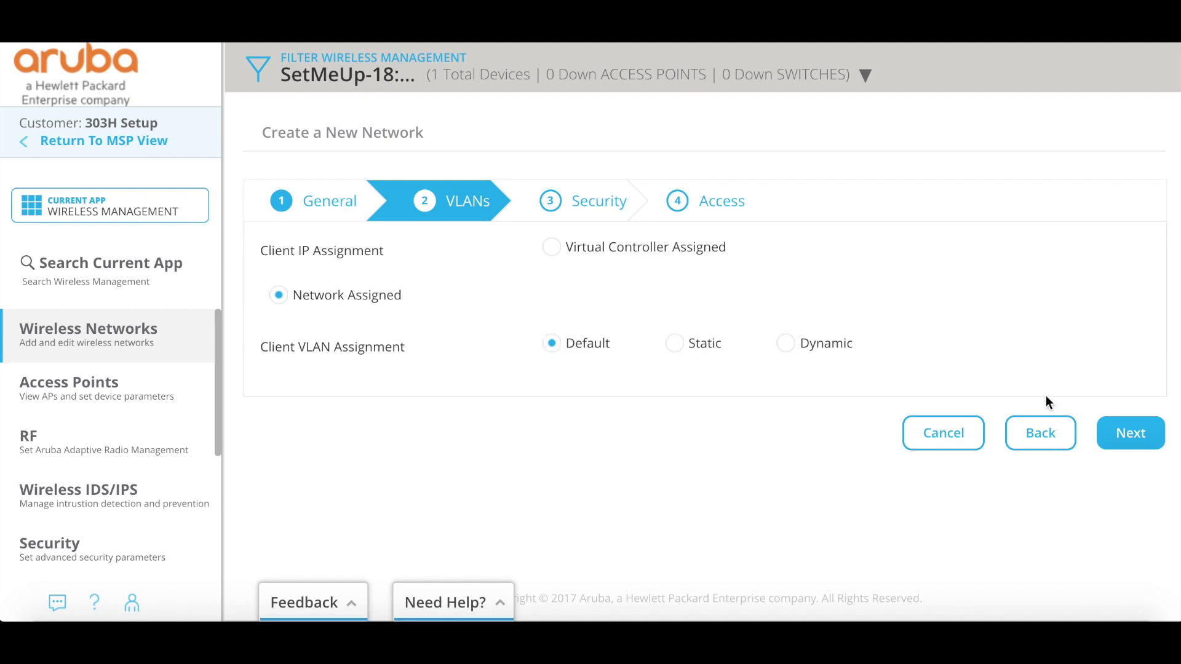
{"action": "left_click", "coordinate": [1148, 441]}
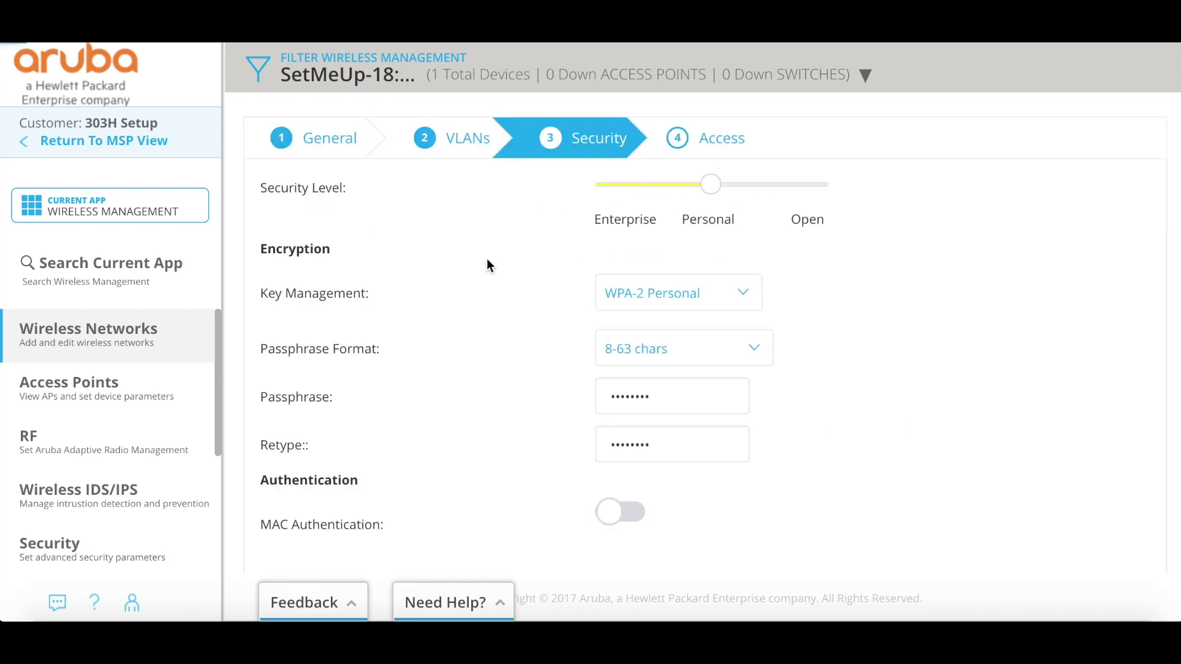
Look through the key management options and try the Enterprise security level before returning to Personal.
{"action": "left_click", "coordinate": [693, 303]}
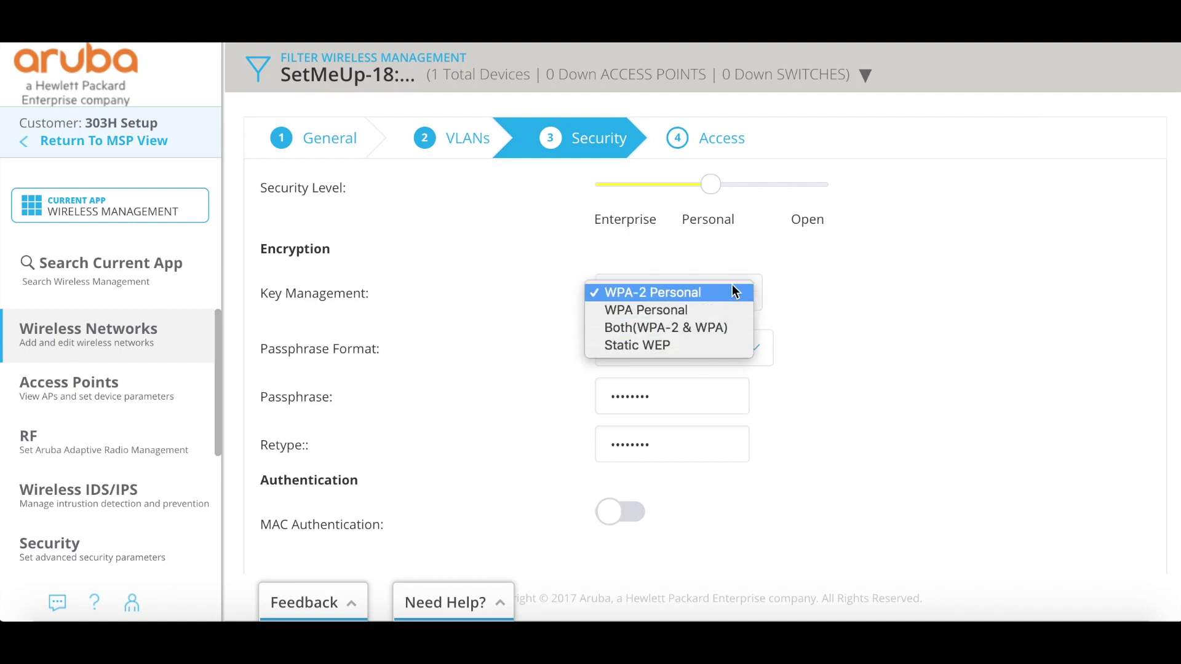
{"action": "left_click", "coordinate": [727, 239]}
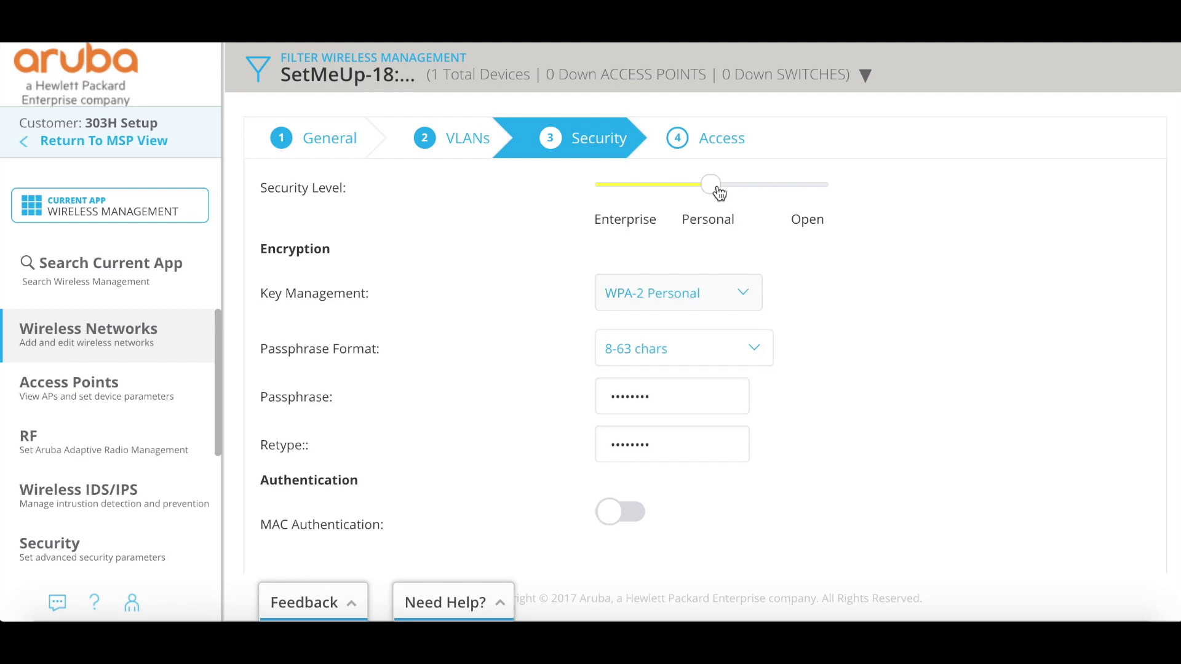
{"action": "left_click_drag", "start_coordinate": [717, 189], "coordinate": [658, 186]}
{"action": "left_click", "coordinate": [653, 186]}
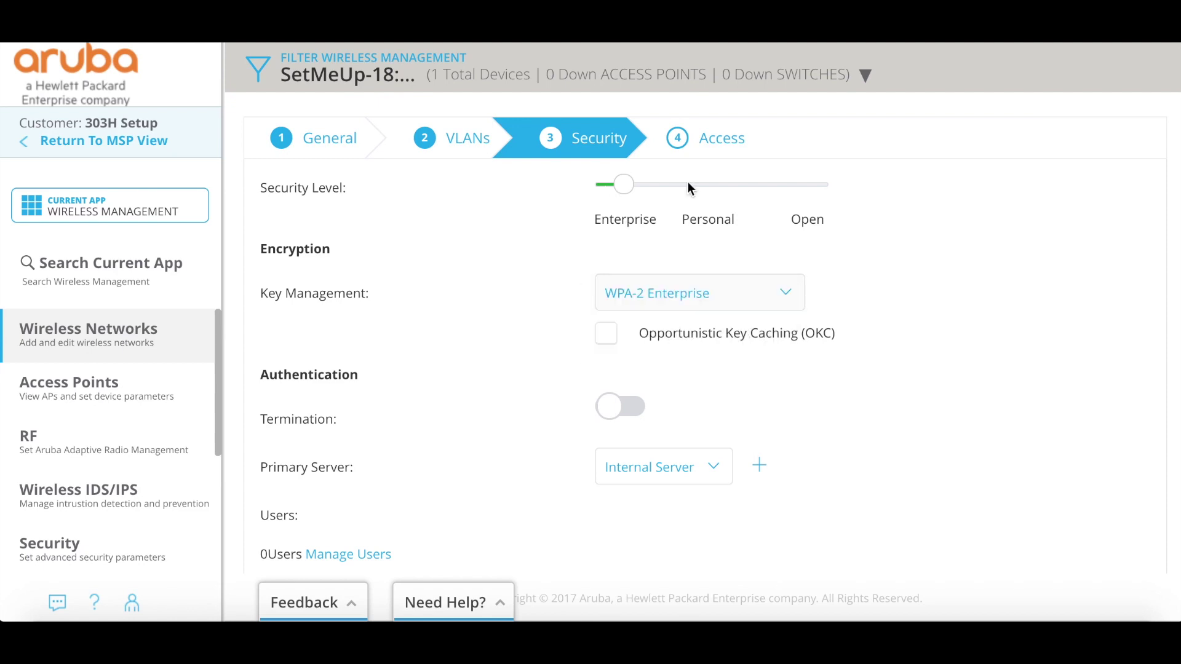
{"action": "left_click", "coordinate": [704, 193]}
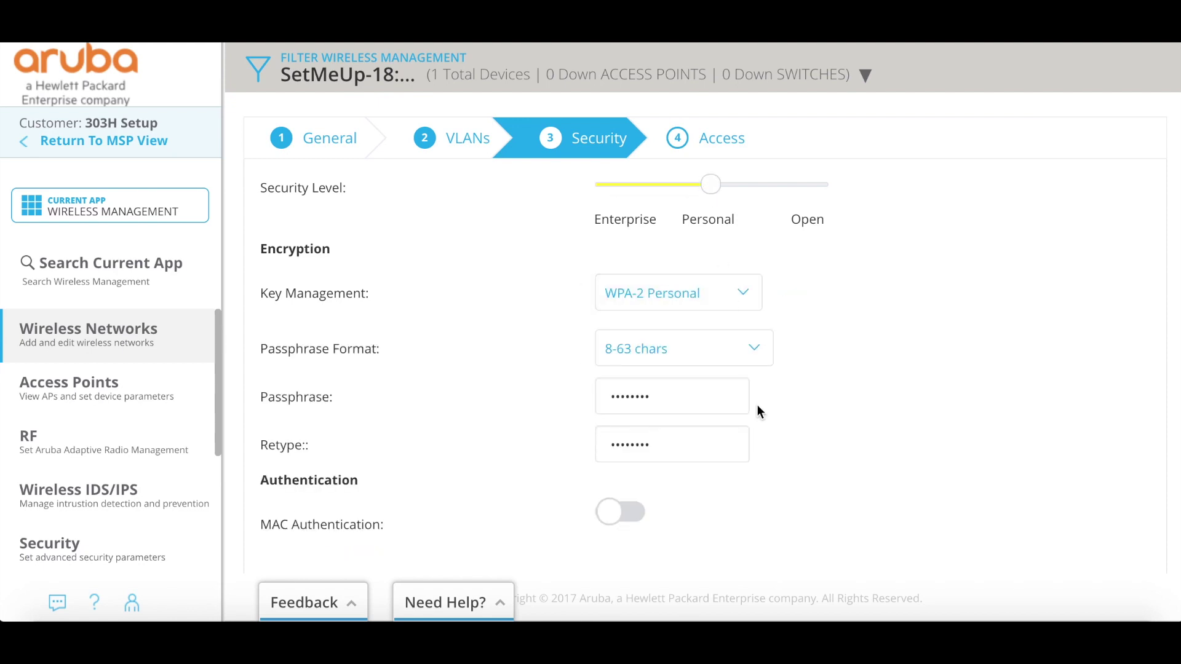
Keep WPA-2 Personal with the 8-63 chars passphrase format and proceed to the access rules.
{"action": "scroll", "coordinate": [733, 401], "scroll_direction": "down", "scroll_amount": 1}
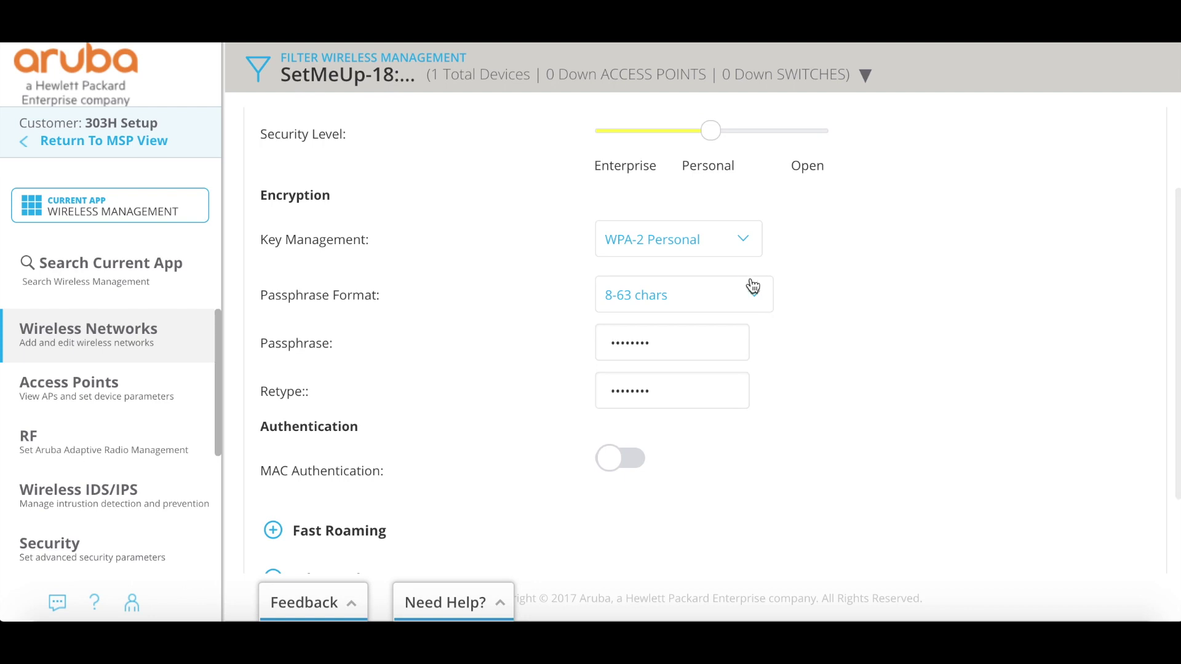
{"action": "left_click", "coordinate": [735, 295]}
{"action": "left_click", "coordinate": [800, 282]}
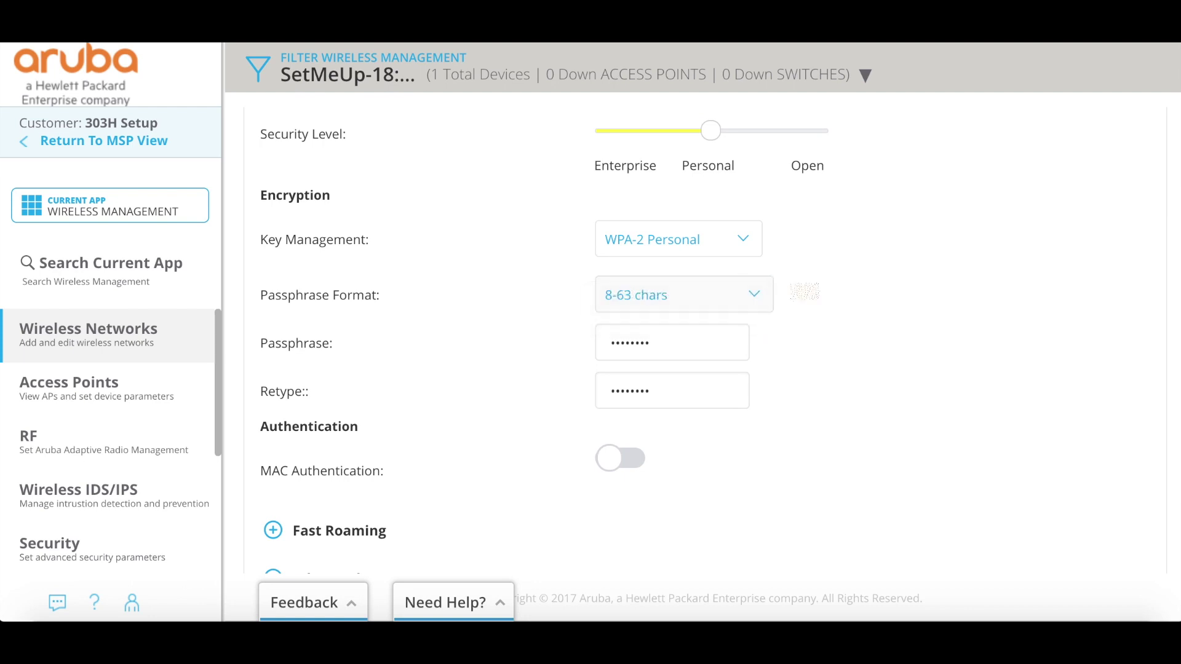
{"action": "scroll", "coordinate": [769, 320], "scroll_direction": "down", "scroll_amount": 2}
{"action": "scroll", "coordinate": [770, 320], "scroll_direction": "up", "scroll_amount": 2}
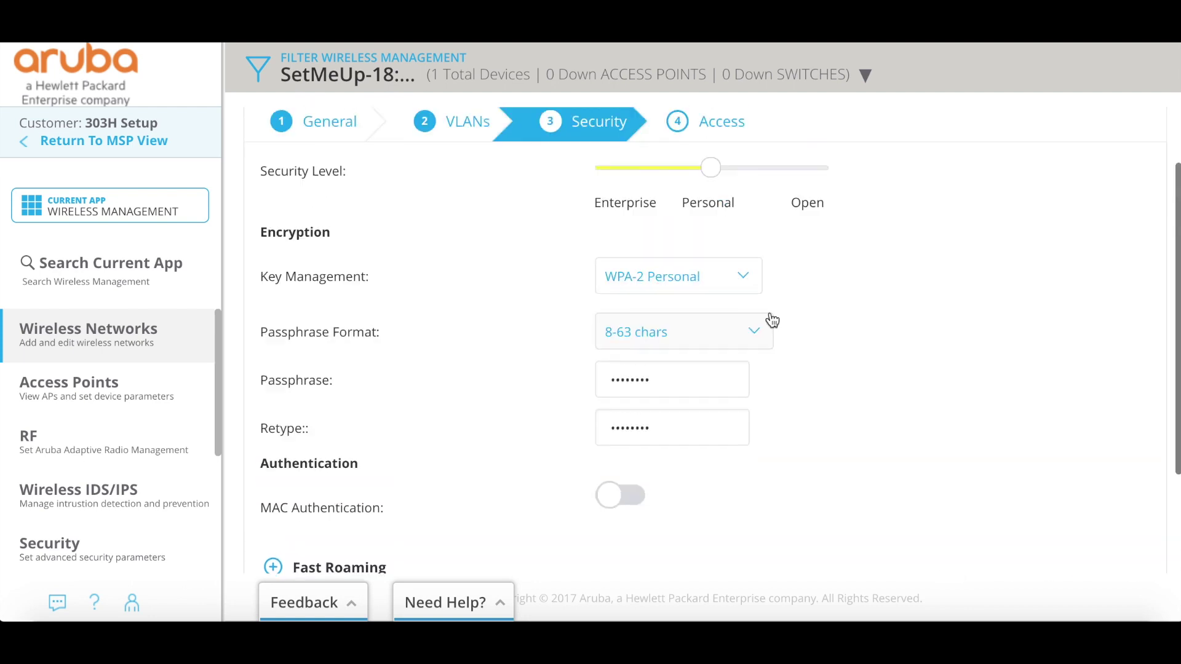
{"action": "scroll", "coordinate": [772, 320], "scroll_direction": "down", "scroll_amount": 2}
{"action": "left_click", "coordinate": [1132, 581]}
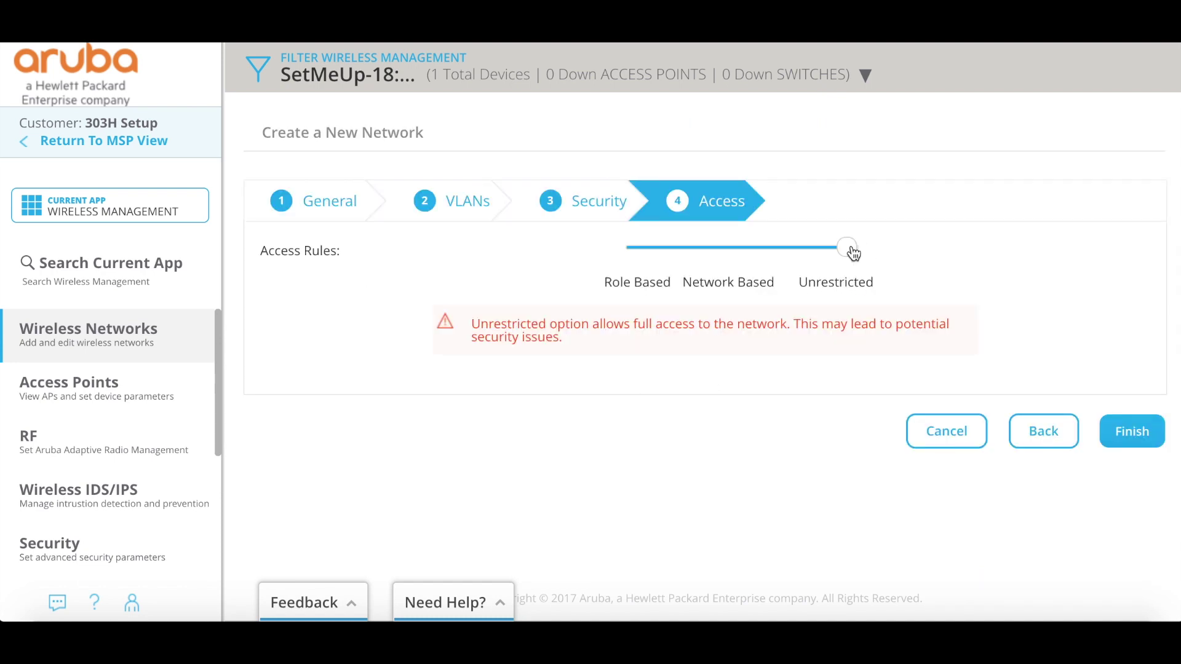
Try the Network Based and Role Based access rules before returning to Unrestricted.
{"action": "left_click_drag", "start_coordinate": [853, 252], "coordinate": [760, 254]}
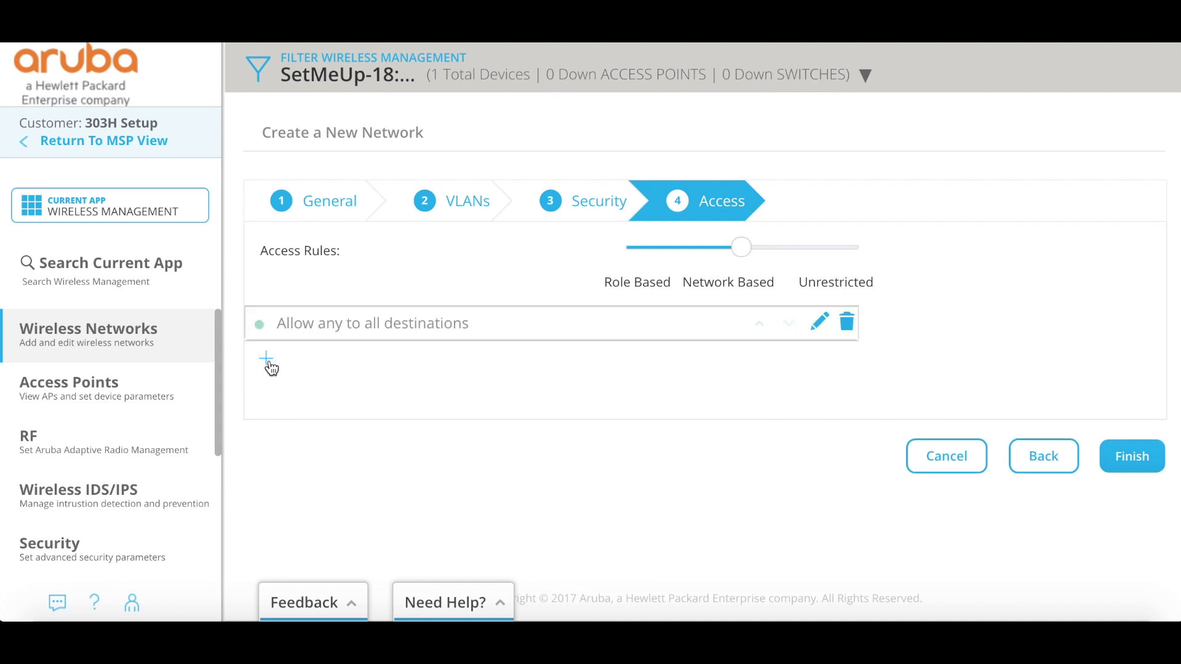
{"action": "left_click_drag", "start_coordinate": [741, 247], "coordinate": [653, 248]}
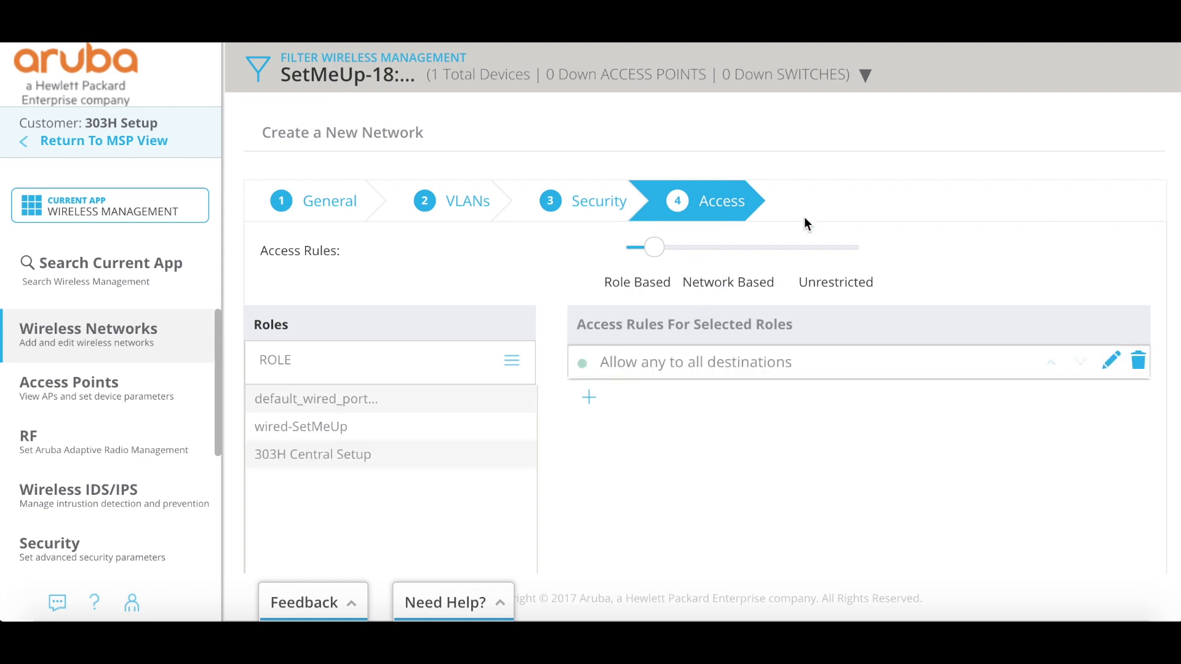
{"action": "left_click", "coordinate": [826, 249]}
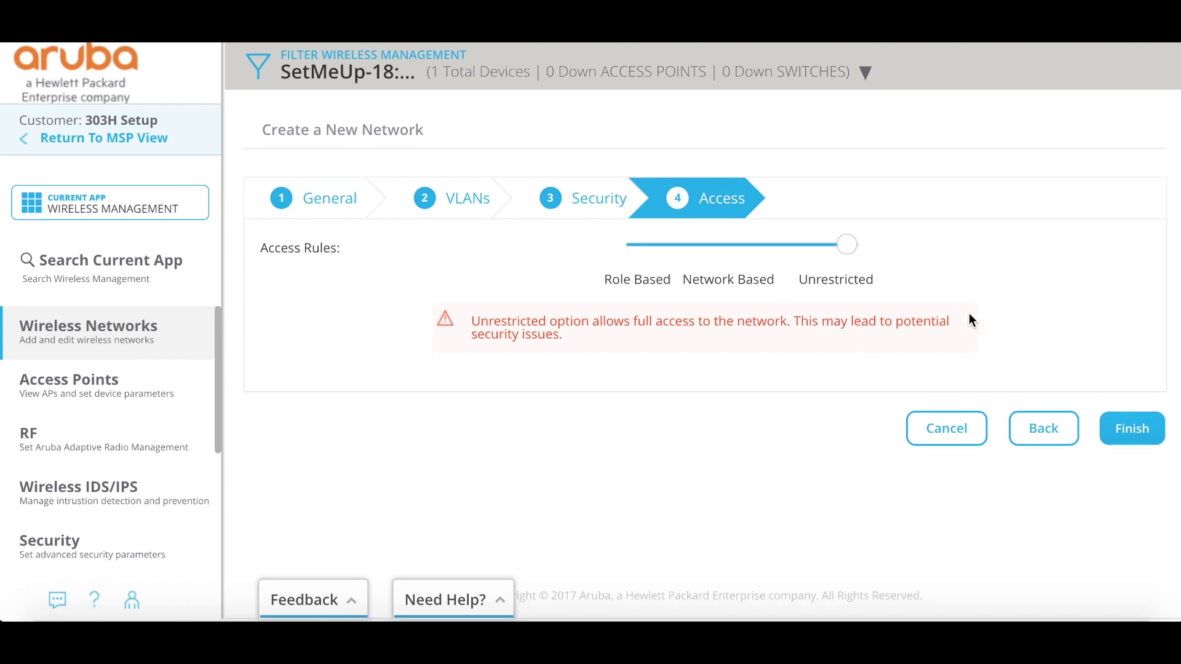
Finish creating the 303H Central Setup network with Unrestricted access rules.
{"action": "left_click", "coordinate": [1119, 430]}
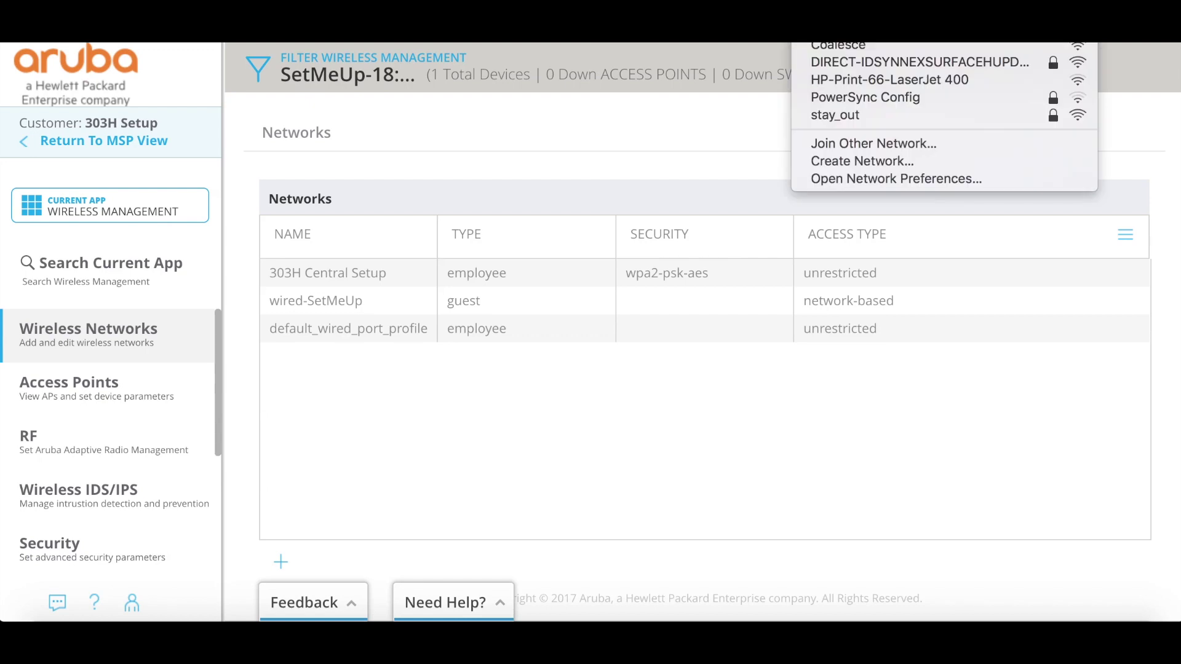
Connect the computer to the "303H Central Setup" Wi-Fi network by entering its WPA2 password.
{"action": "left_click", "coordinate": [855, 42]}
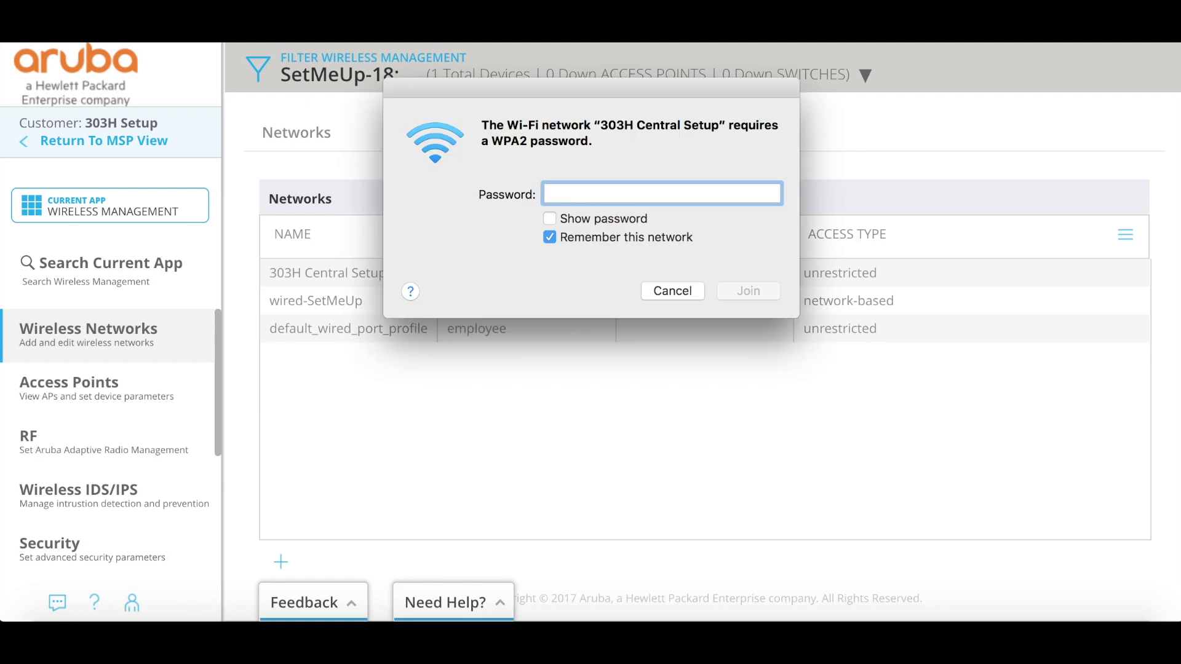
{"action": "type", "text": "••••••••"}
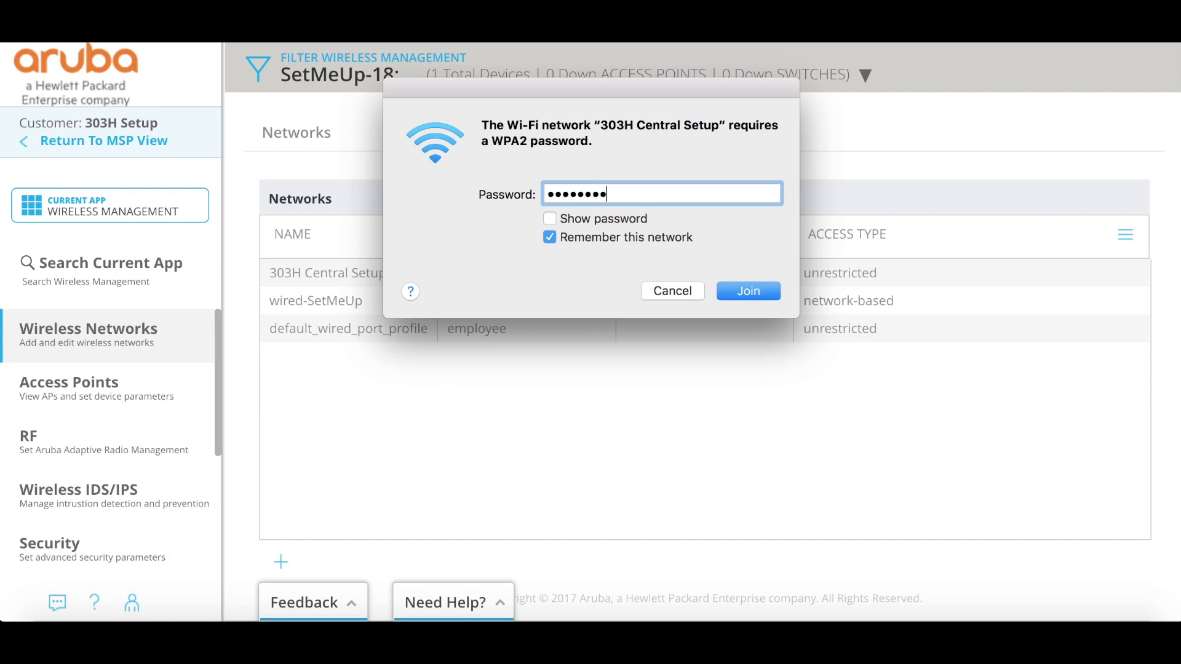
{"action": "left_click", "coordinate": [747, 295]}
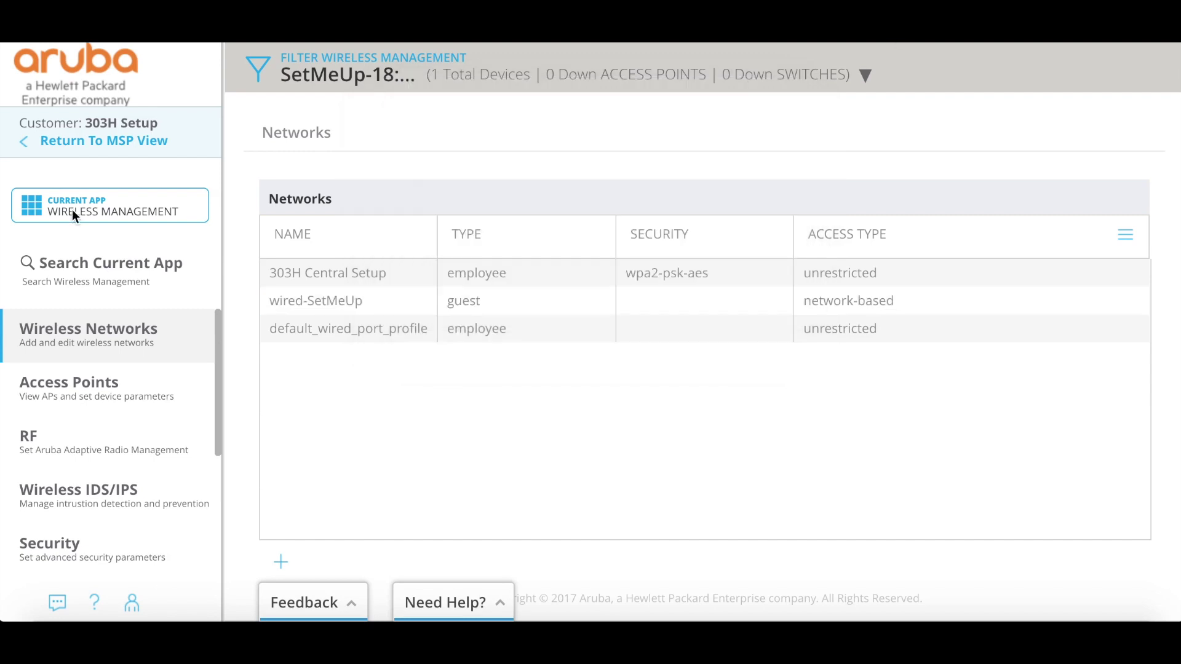
View the list of up APs in Monitoring & Reports and return to the network overview.
{"action": "left_click", "coordinate": [38, 215]}
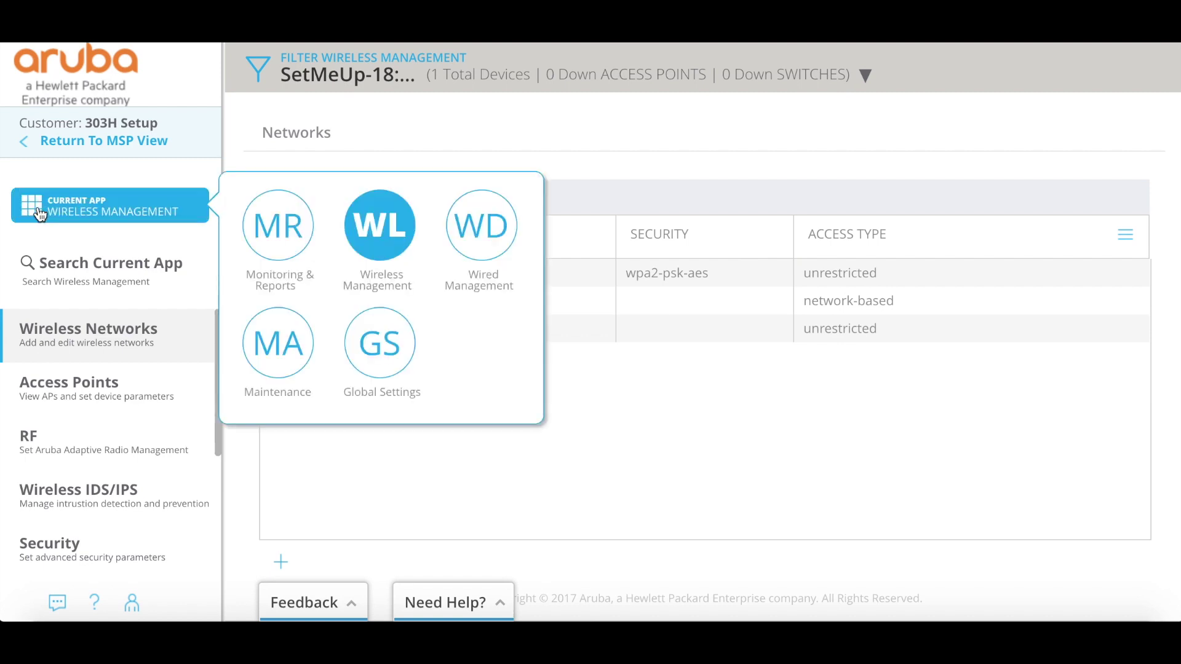
{"action": "left_click", "coordinate": [299, 229]}
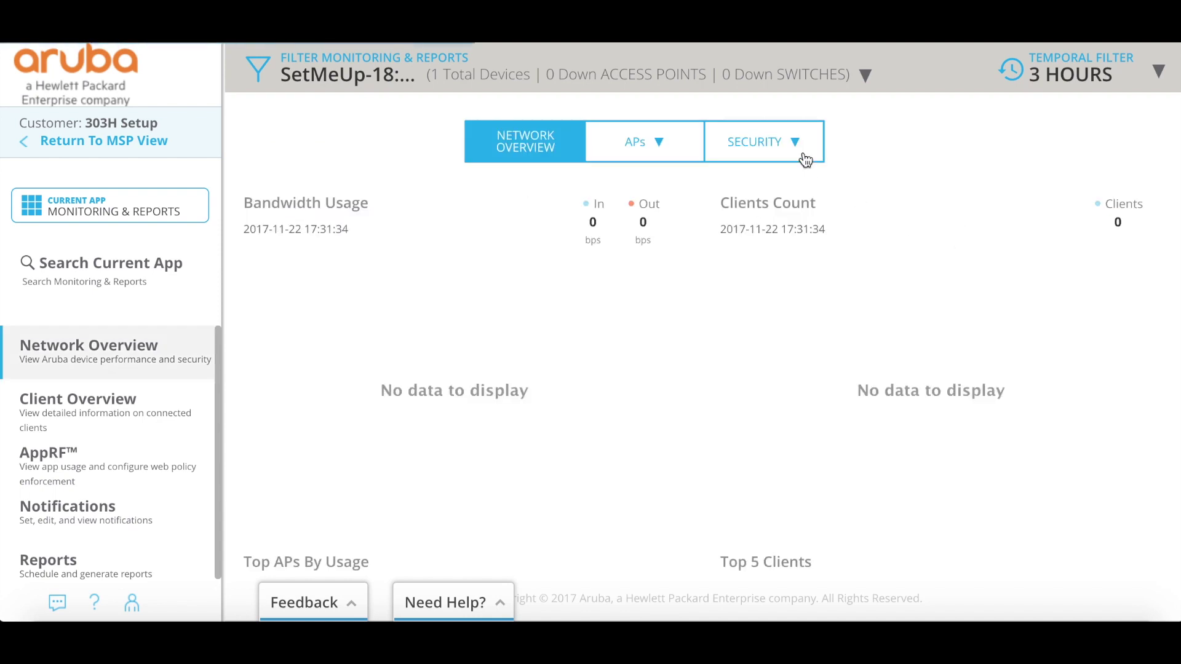
{"action": "left_click", "coordinate": [660, 147]}
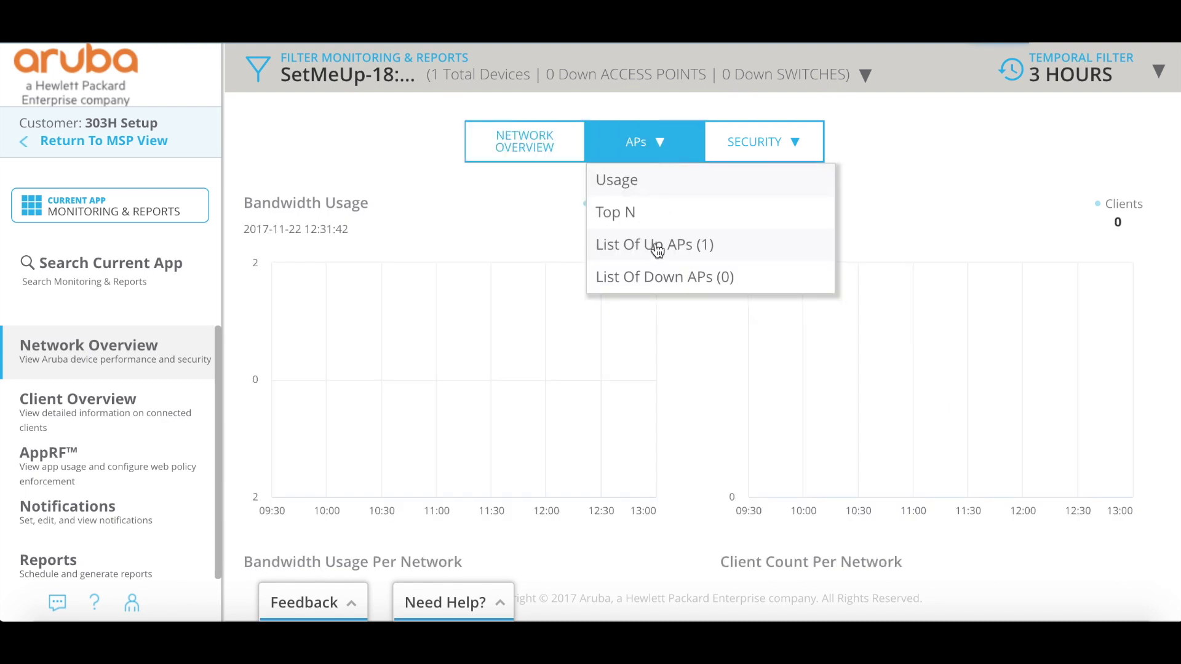
{"action": "left_click", "coordinate": [657, 250]}
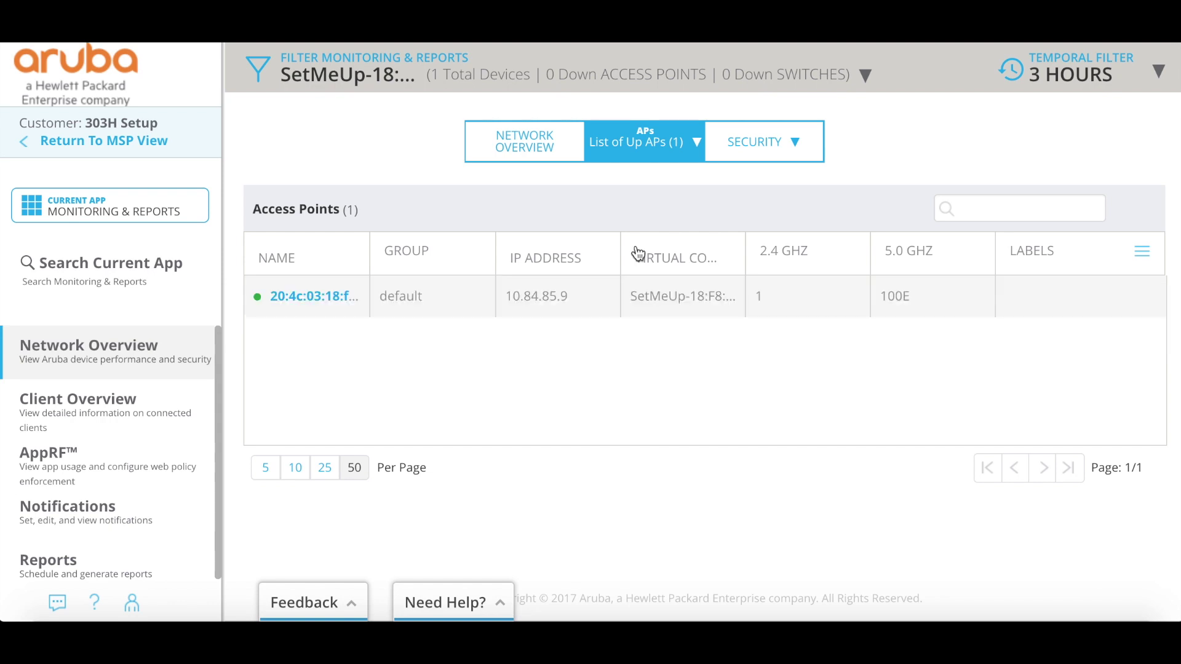
{"action": "left_click", "coordinate": [537, 147]}
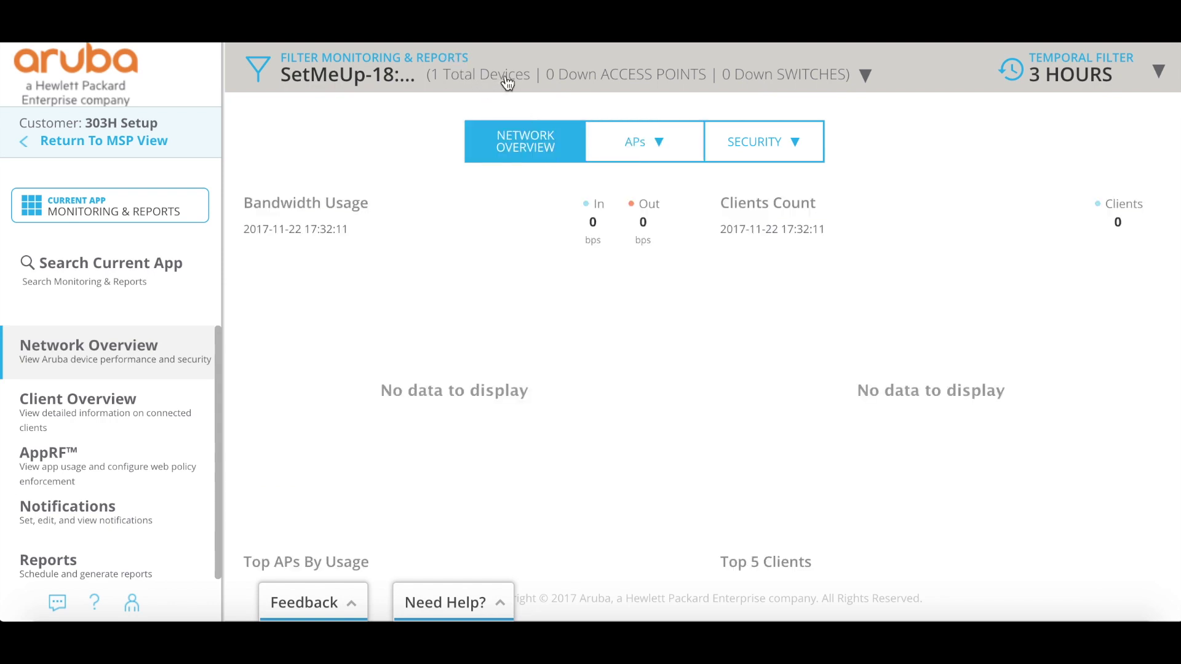